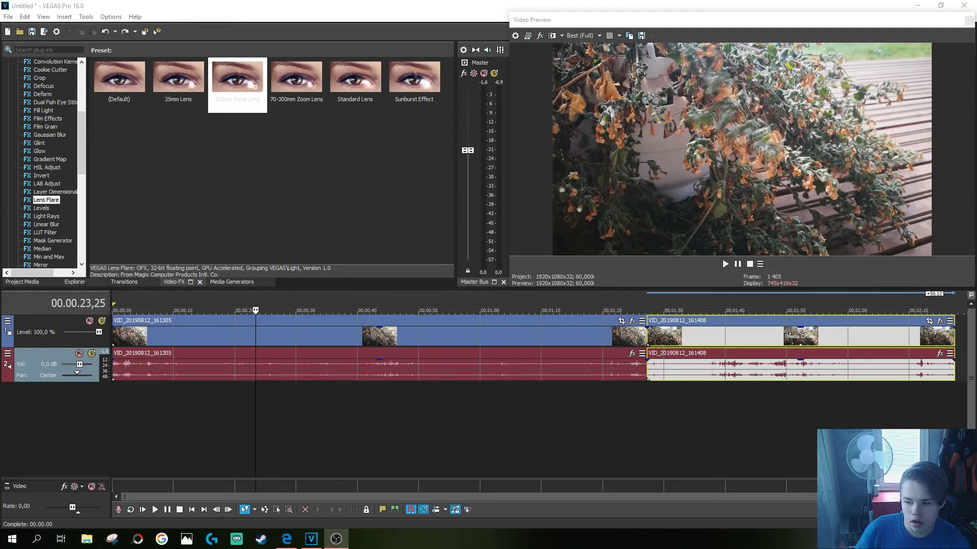
Delete the VID_20190812_161408 clip from the timeline.
left_click_drag(113, 298, 166, 297)
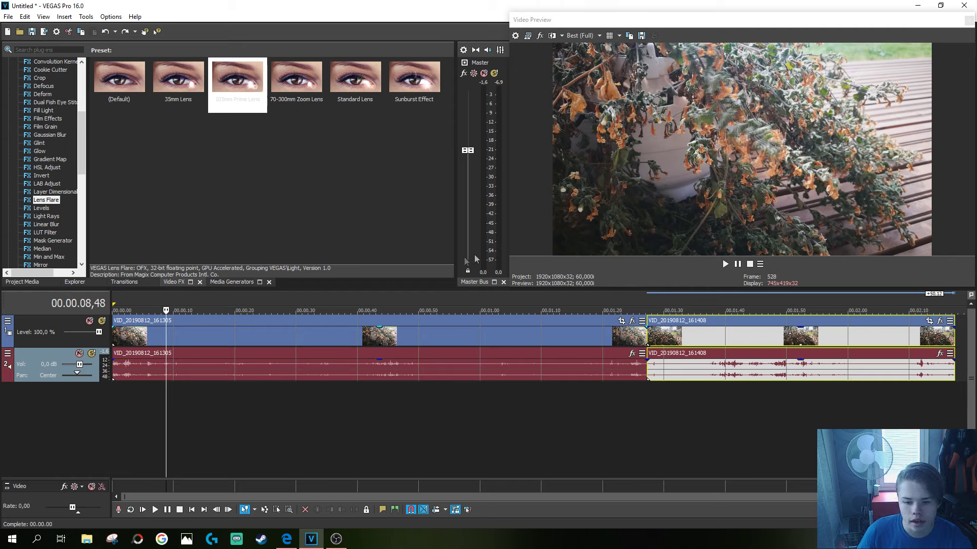
left_click(207, 307)
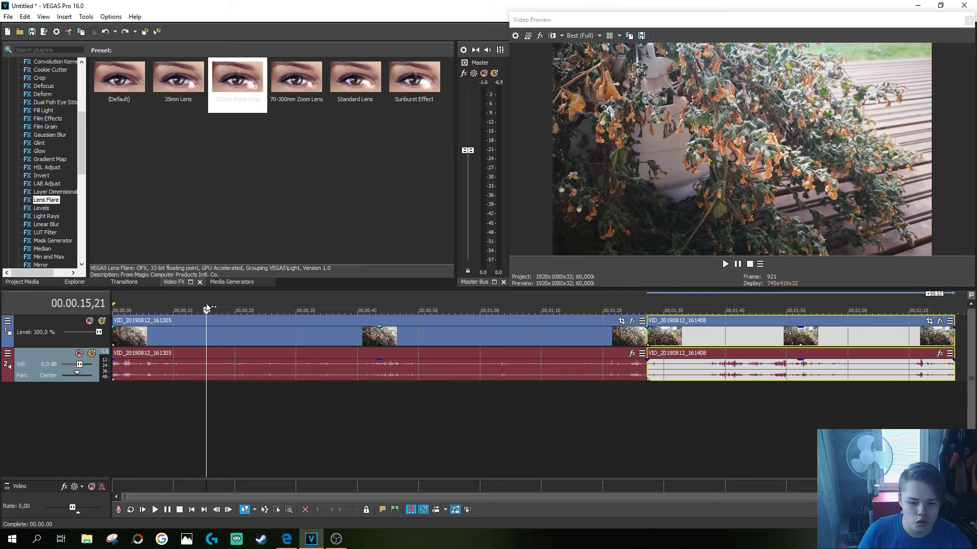
left_click_drag(249, 306, 518, 302)
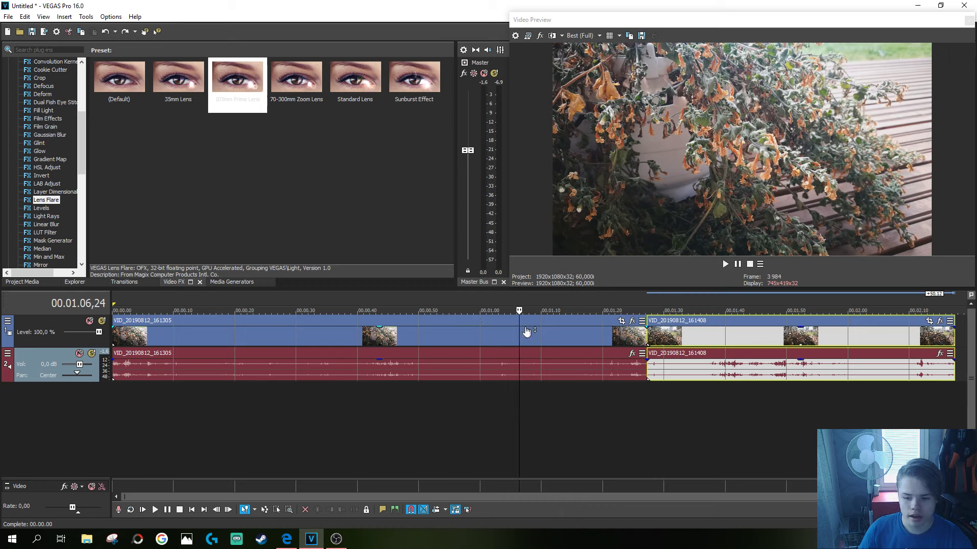
left_click_drag(614, 305, 642, 306)
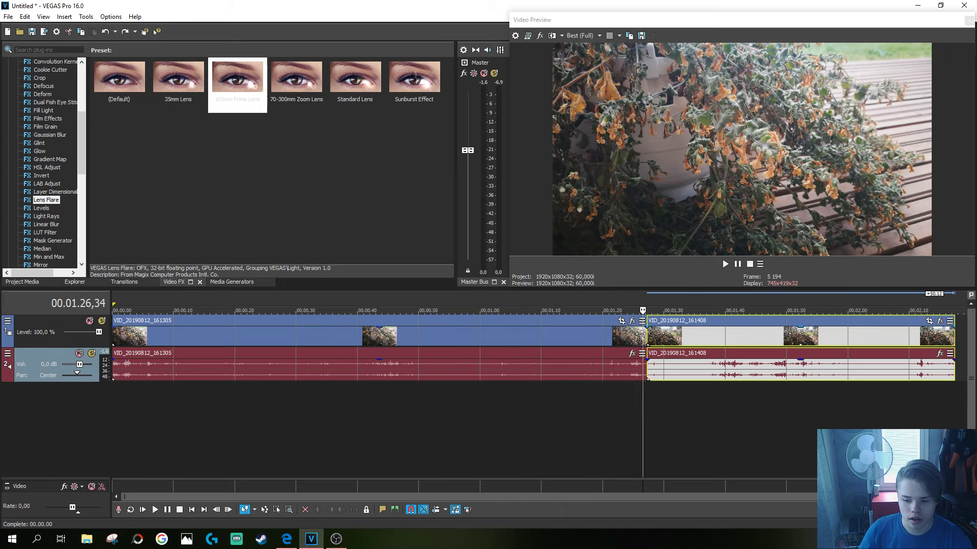
left_click(332, 337)
left_click(669, 335)
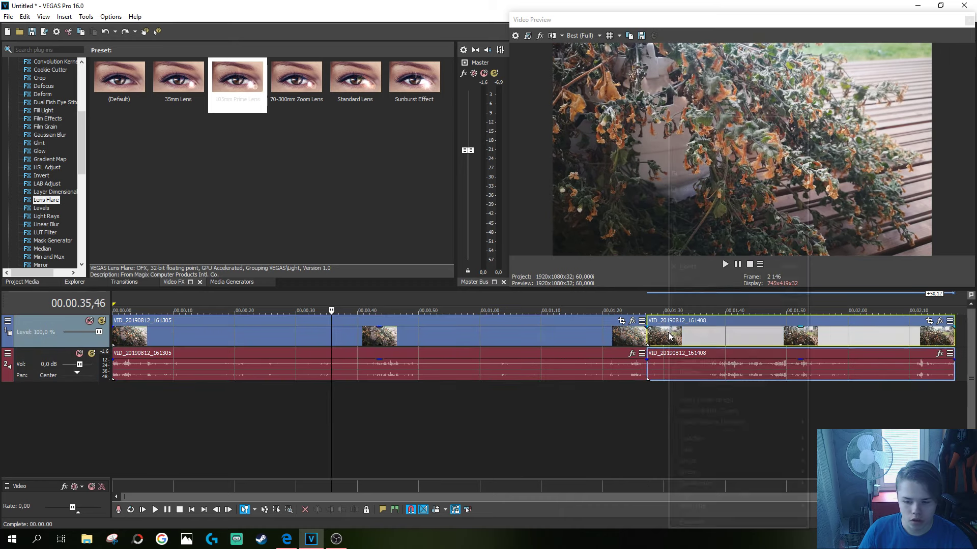
right_click(669, 336)
left_click(684, 269)
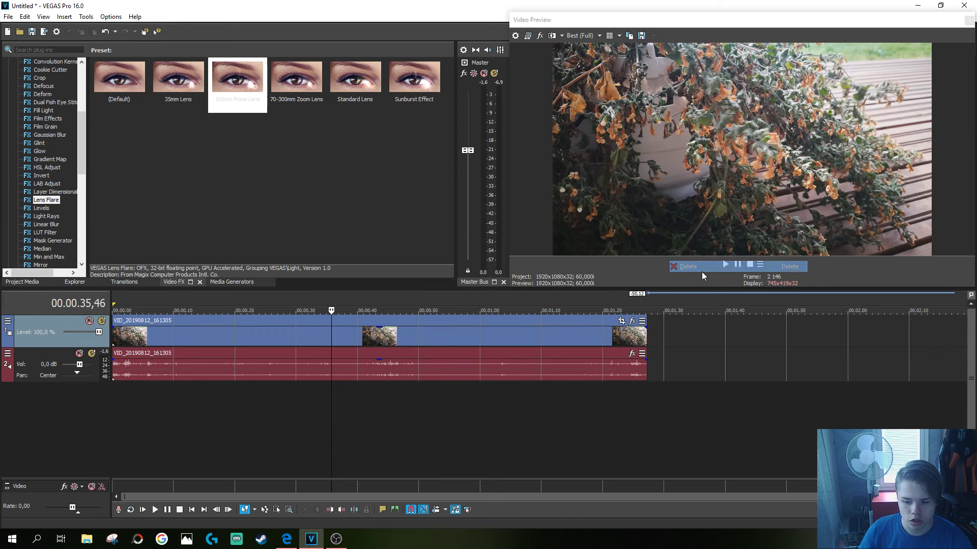
Delete the audio event of the VID_20190812_161305 clip, keeping its video.
left_click(120, 303)
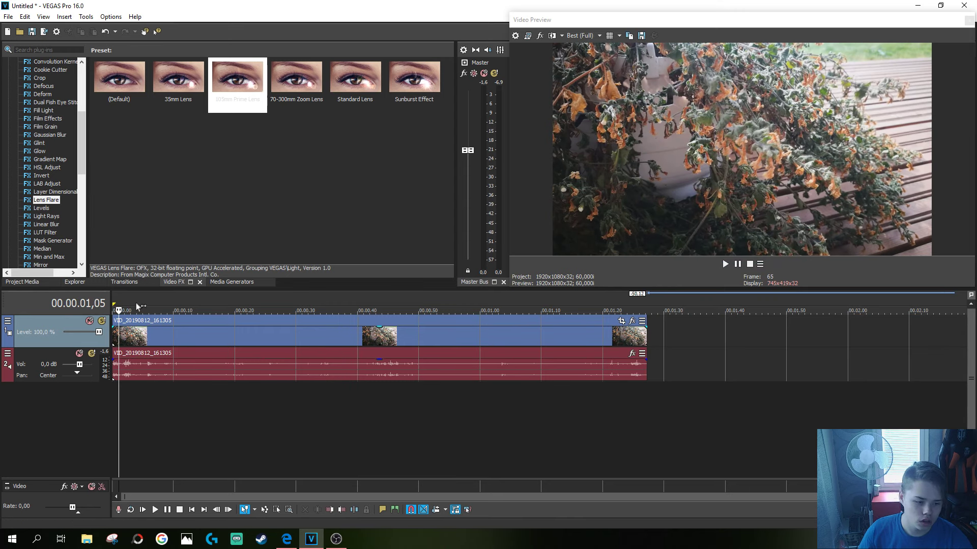
left_click(140, 303)
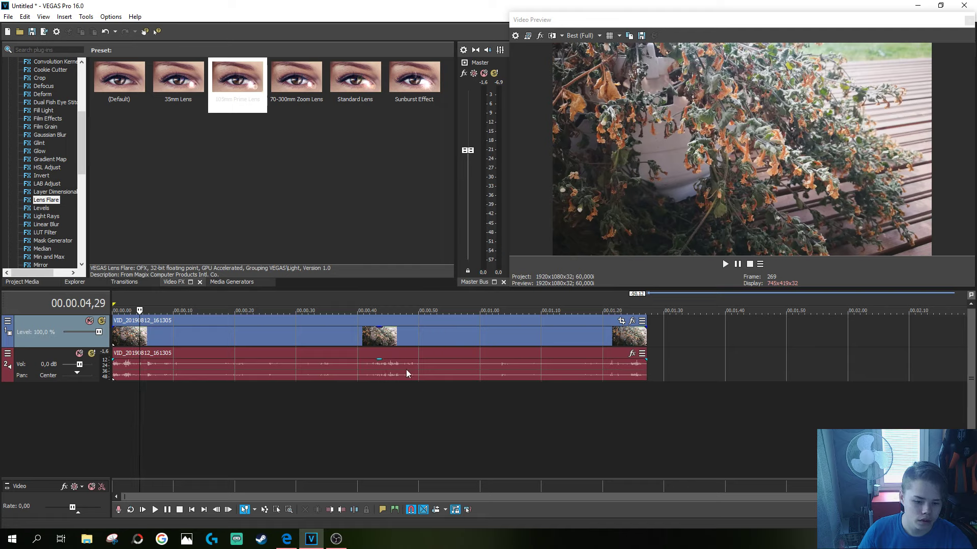
left_click(79, 354)
left_click(79, 356)
left_click(161, 362)
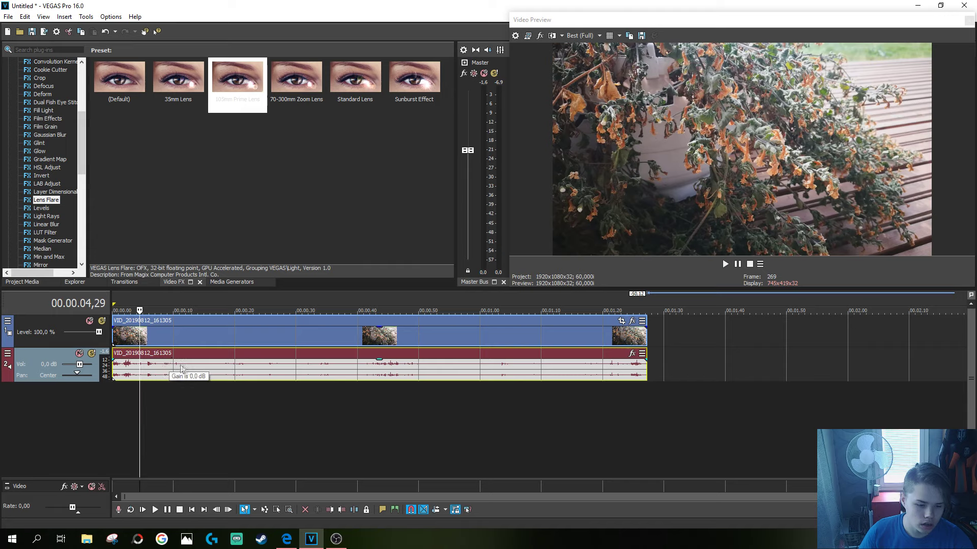
right_click(213, 356)
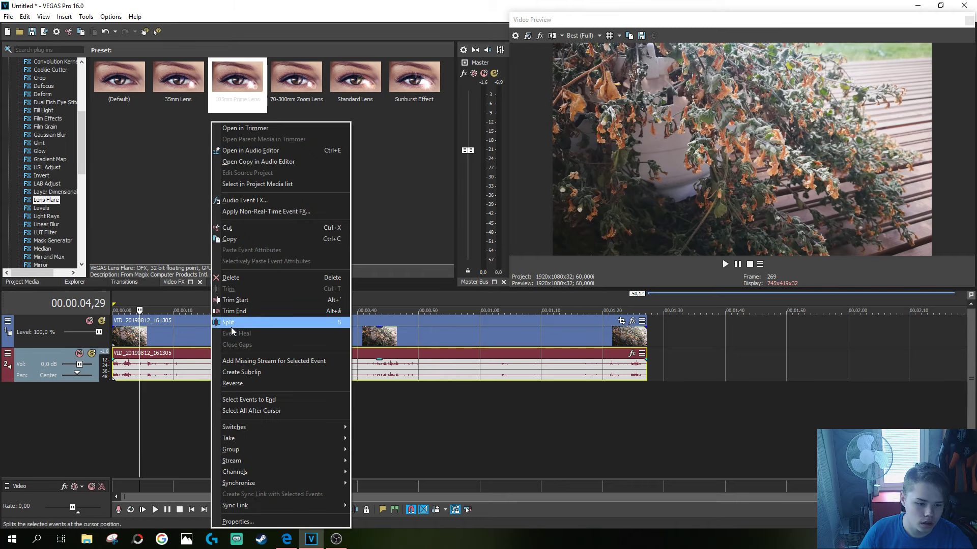
left_click(241, 279)
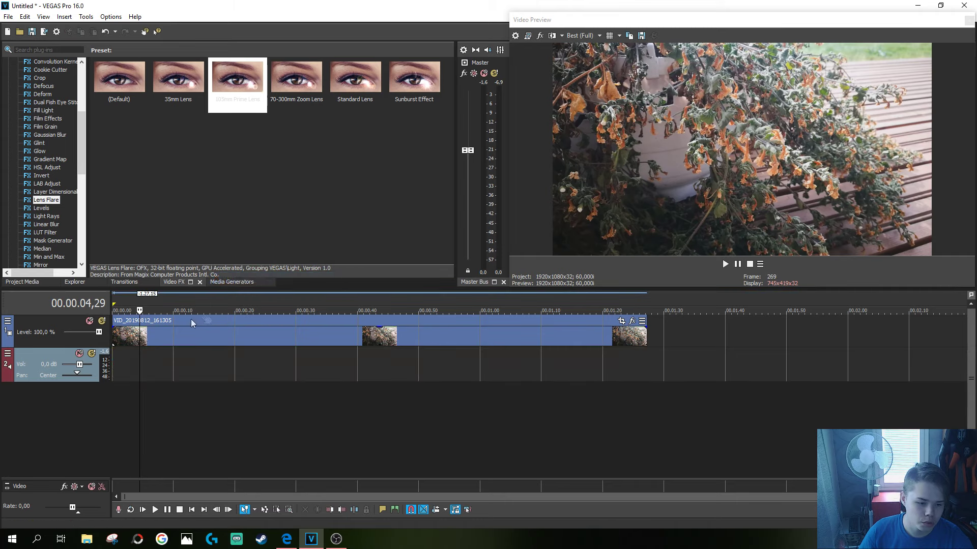
right_click(29, 367)
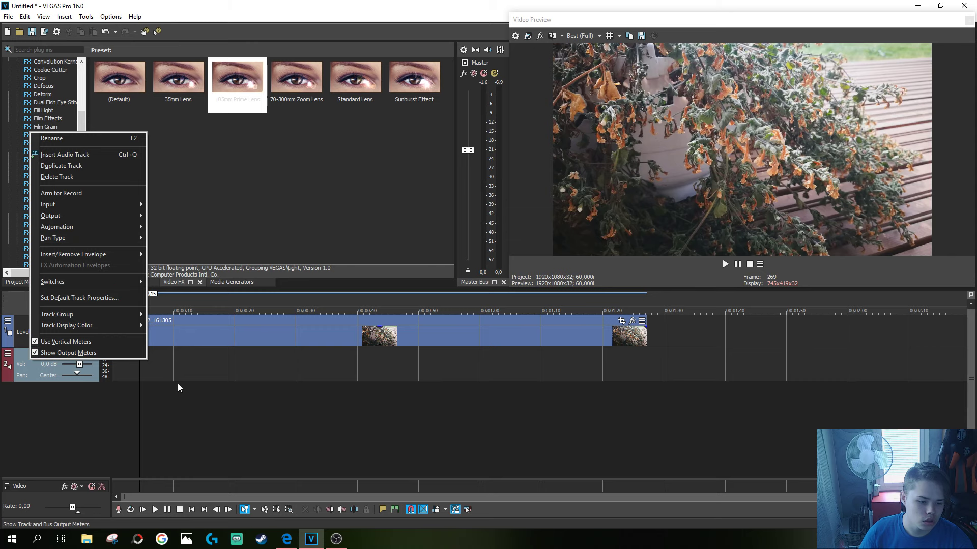
left_click(207, 387)
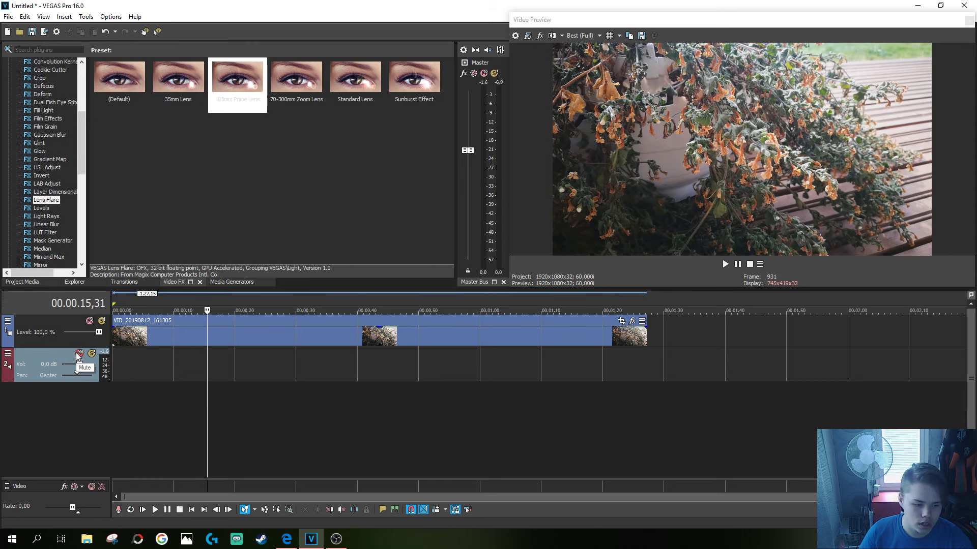
left_click(167, 340)
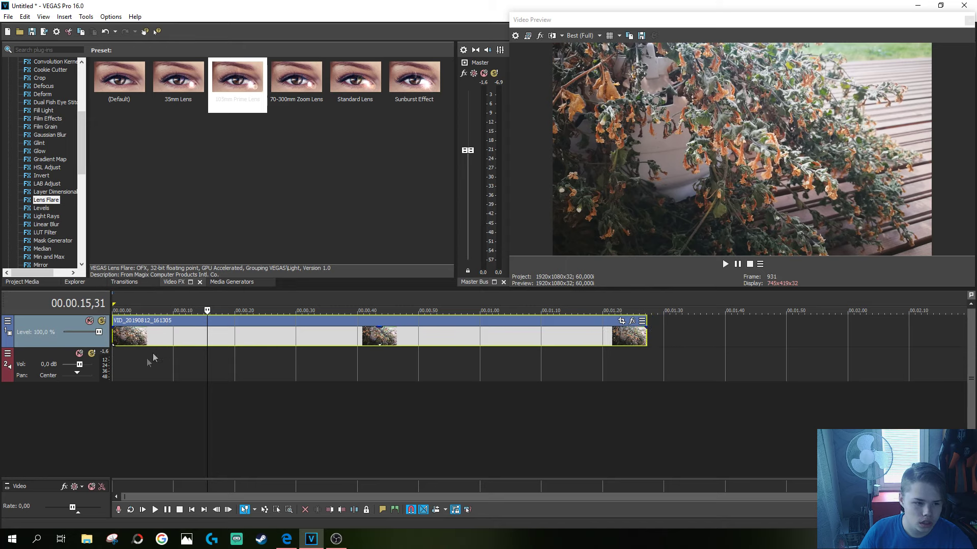
Insert a new video track and move the empty audio track above the track holding the VID_20190812_161305 clip.
left_click(75, 282)
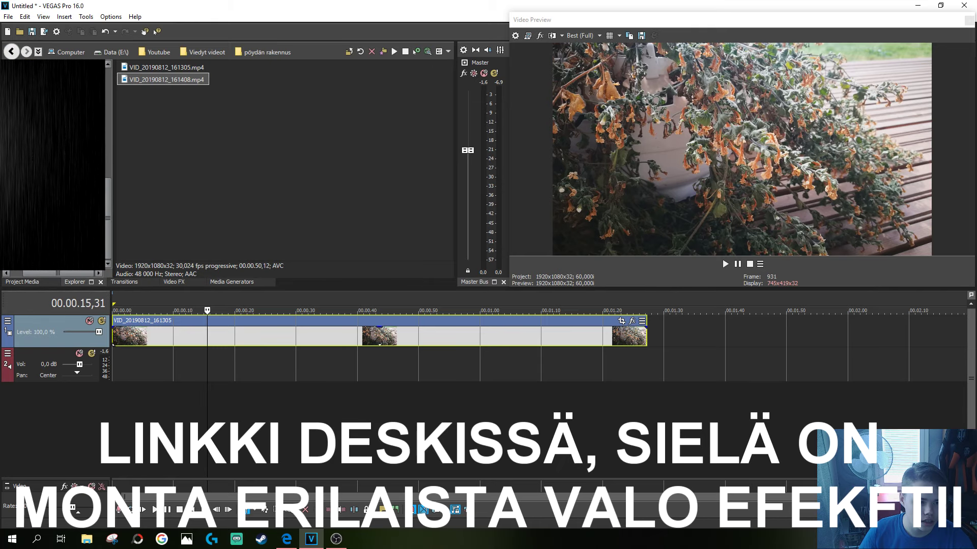
right_click(51, 399)
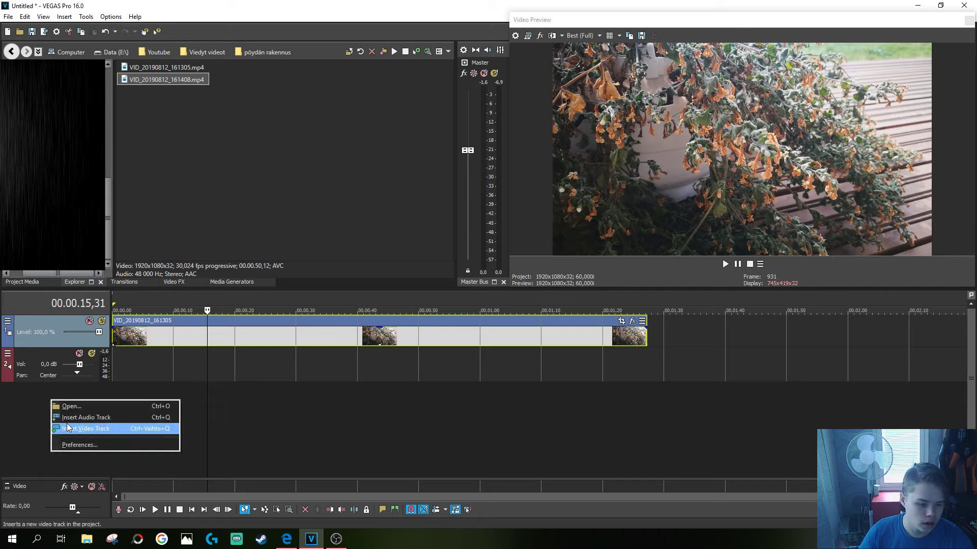
left_click(68, 428)
left_click(38, 388)
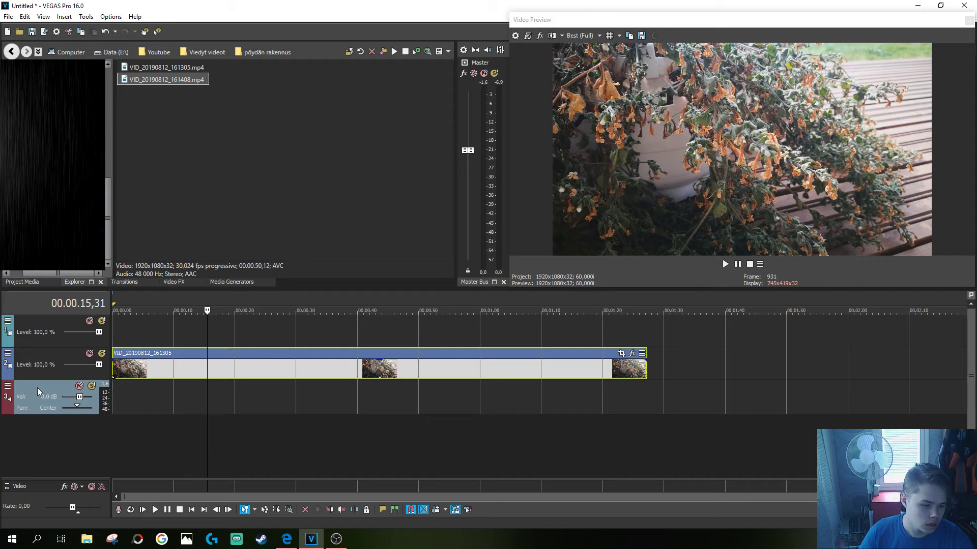
left_click_drag(37, 387, 34, 356)
Place the Camera Dust and Lens Flares - Video Effect Animation file at the start of the empty video track.
left_click(135, 334)
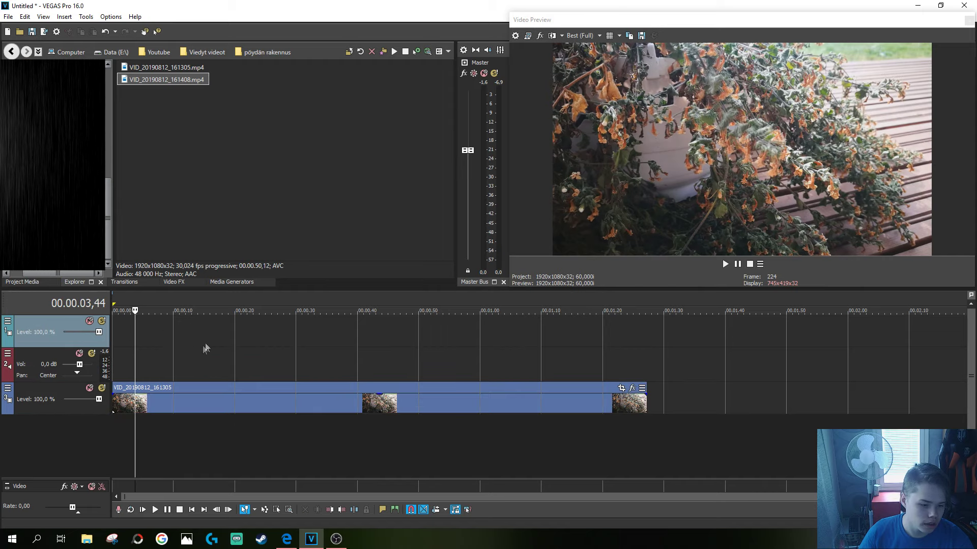
left_click(157, 399)
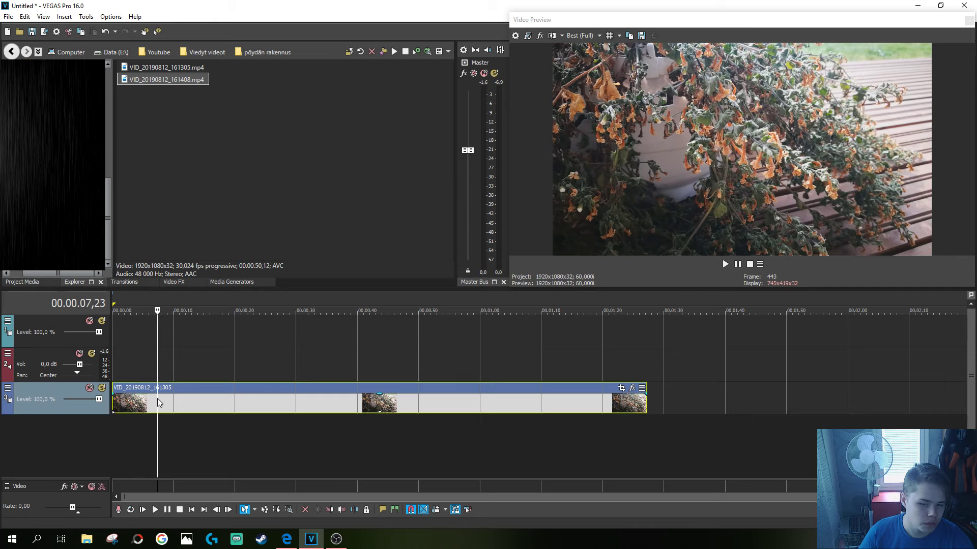
left_click(262, 307)
left_click(316, 306)
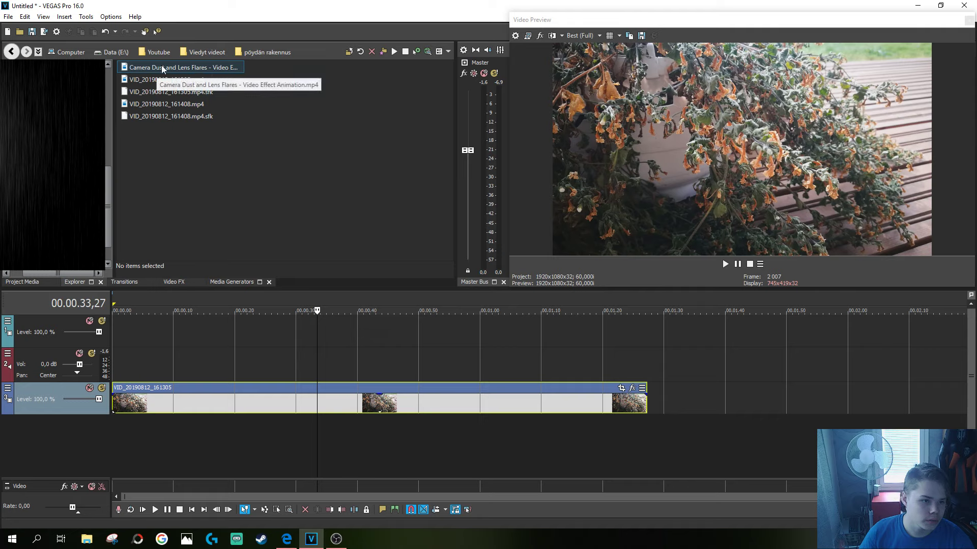
left_click_drag(143, 66, 236, 94)
left_click_drag(253, 251, 118, 331)
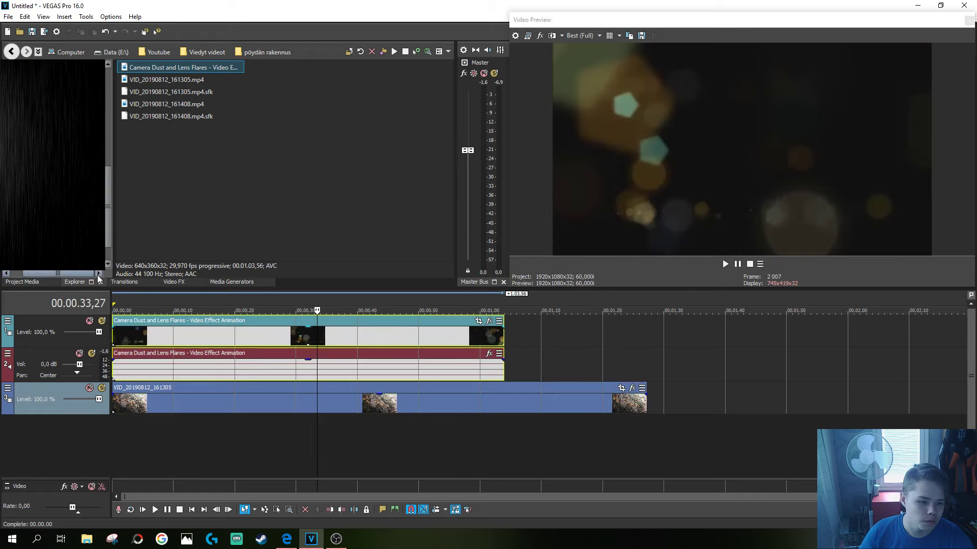
Delete the audio track that holds the lens flare animation's sound.
left_click(122, 281)
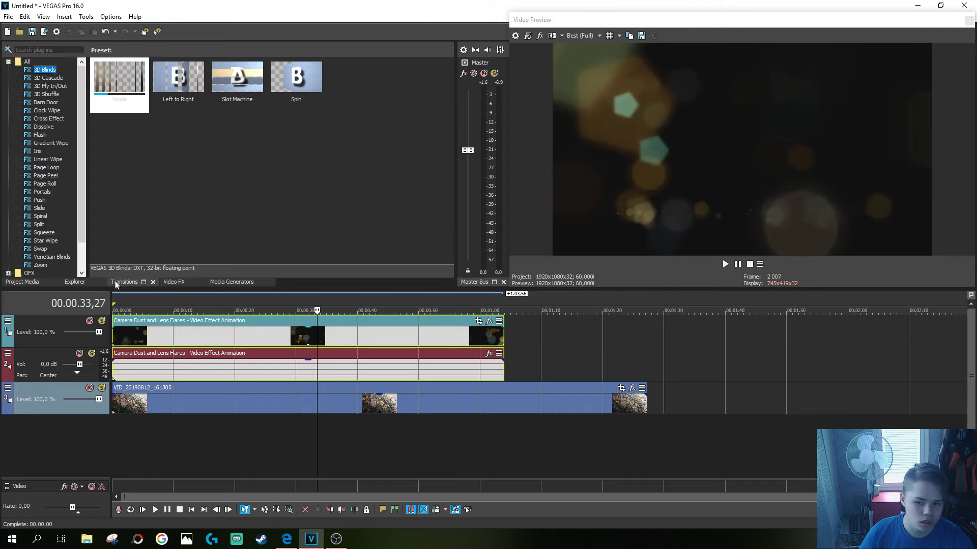
left_click(272, 303)
key("space")
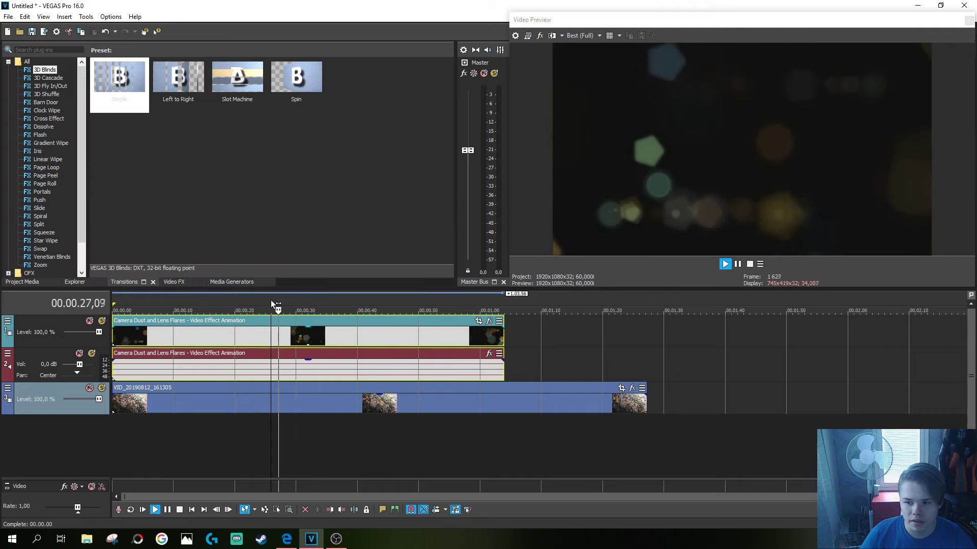
key("space")
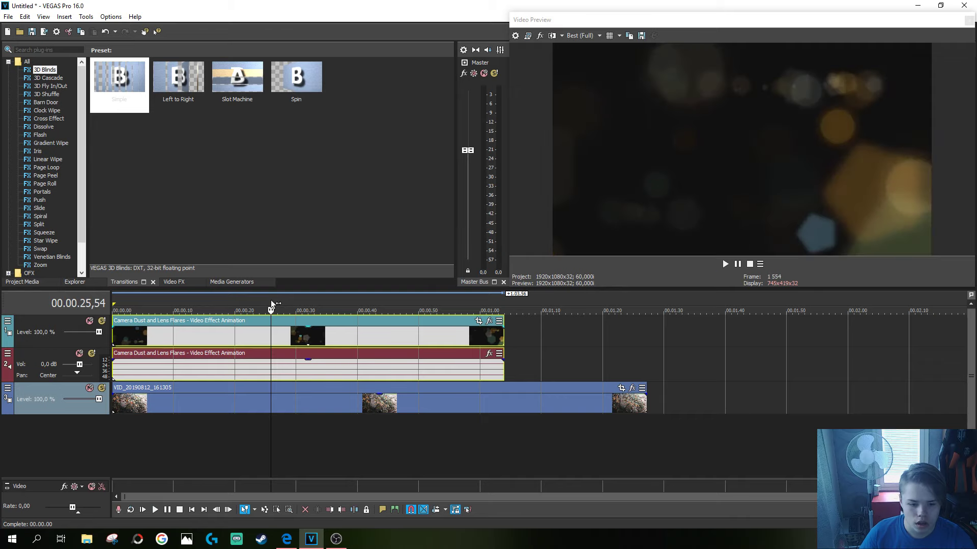
left_click(316, 368)
right_click(41, 354)
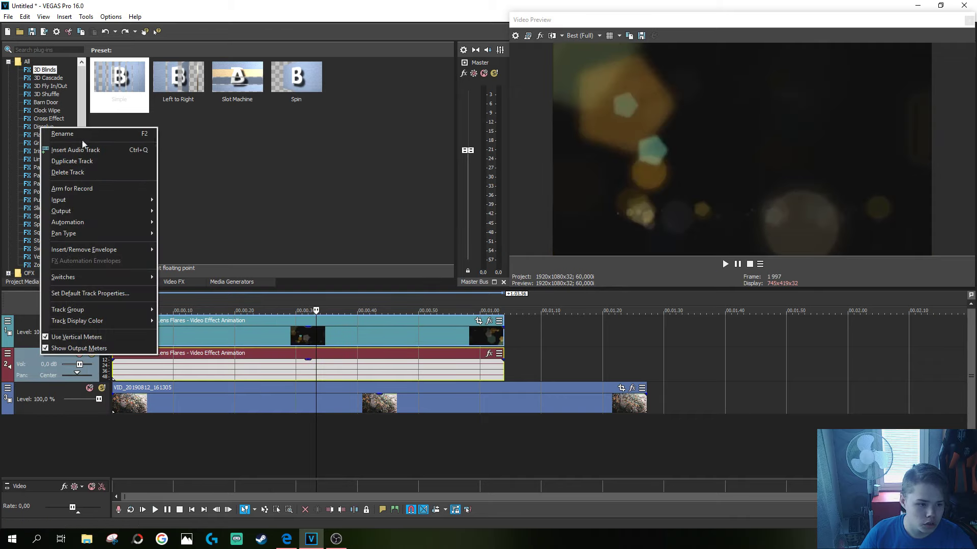
left_click(68, 172)
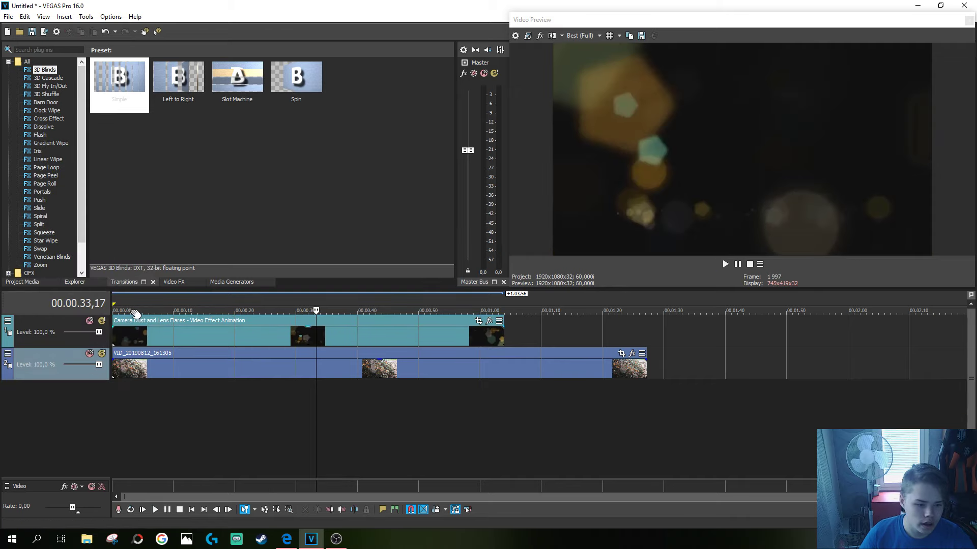
Extend the end of the lens flare clip to match the end of the VID_20190812_161305 clip.
left_click(116, 298)
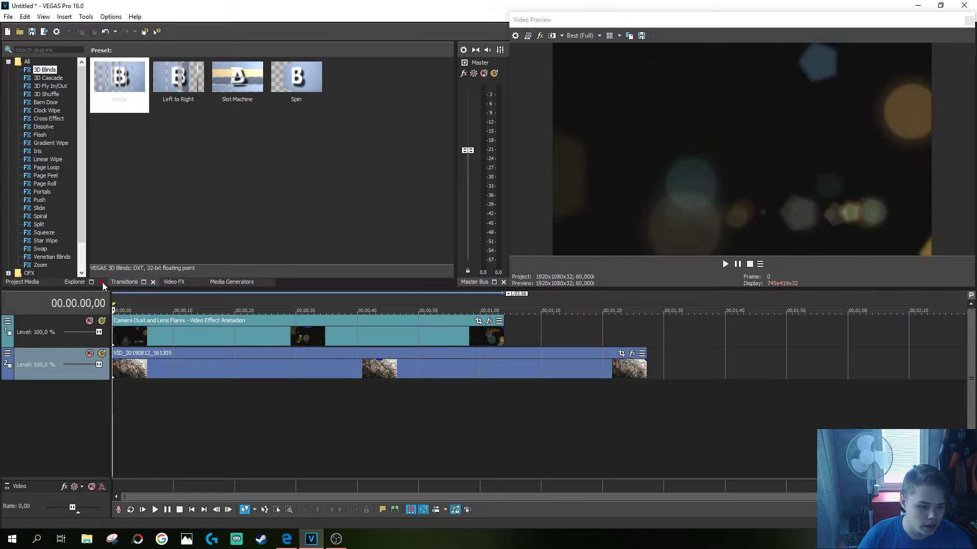
left_click(503, 333)
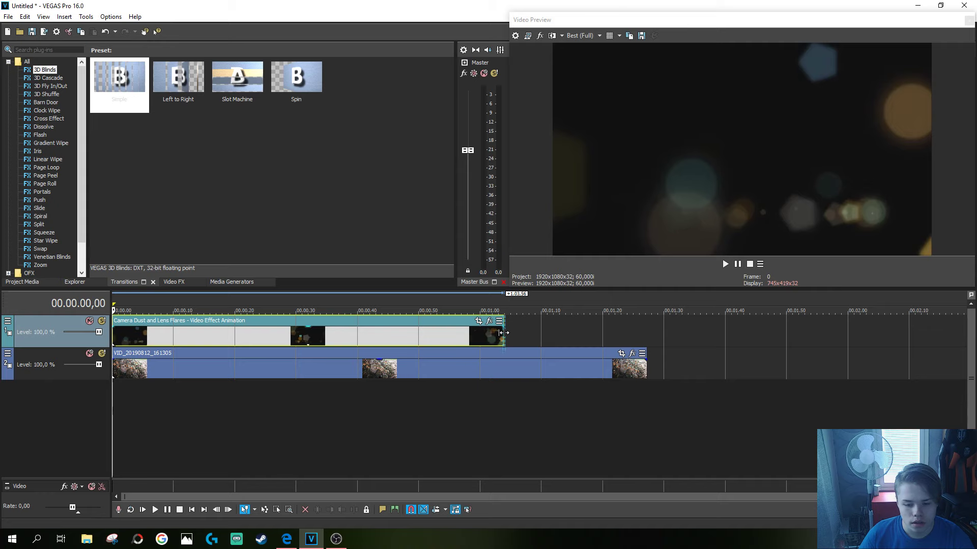
left_click(503, 333)
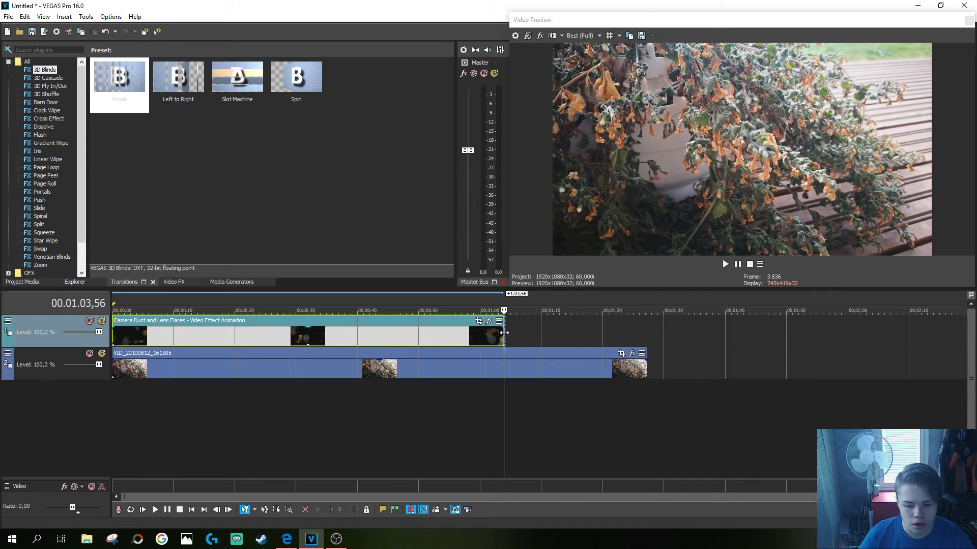
left_click_drag(503, 332, 646, 336)
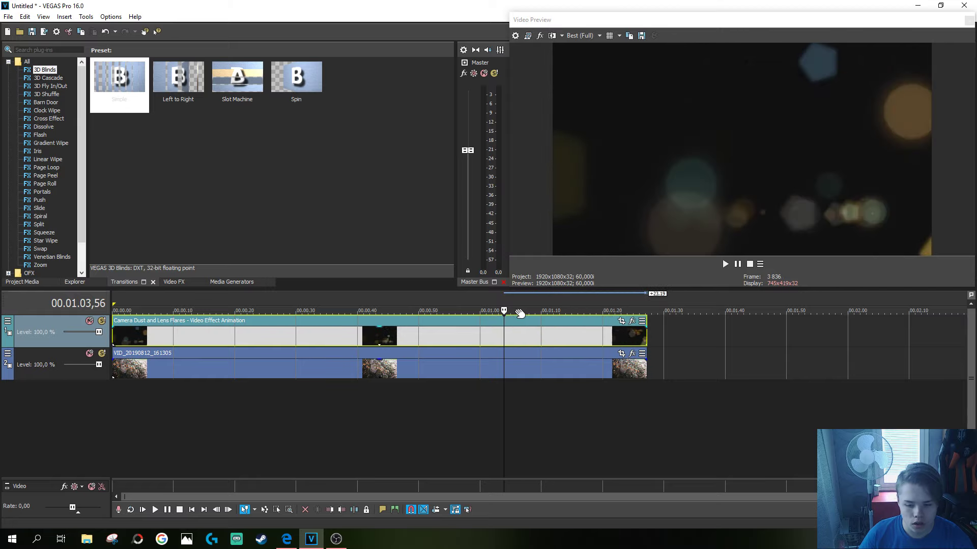
Lower the lens flare clip's opacity to 18 % and play the composite from the start.
left_click_drag(504, 309, 504, 300)
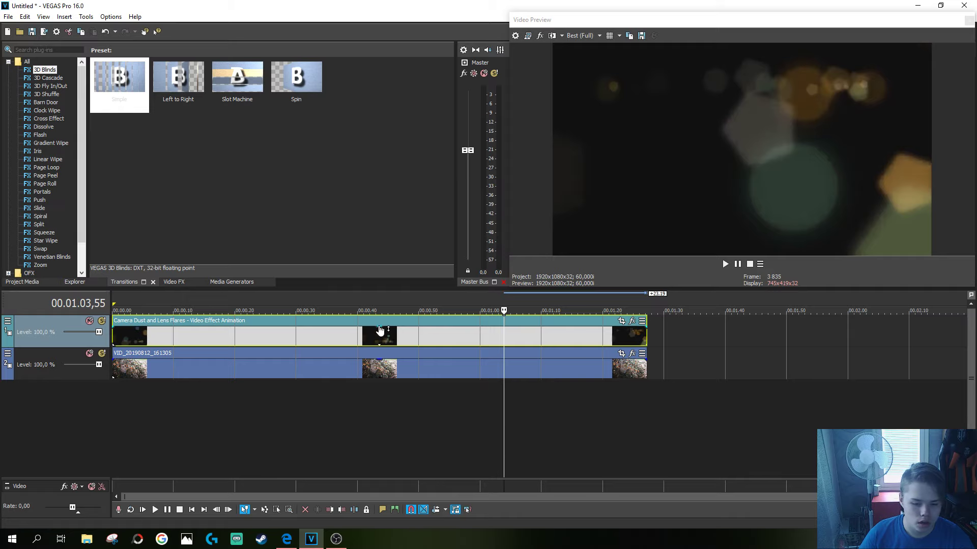
mouse_move(379, 329)
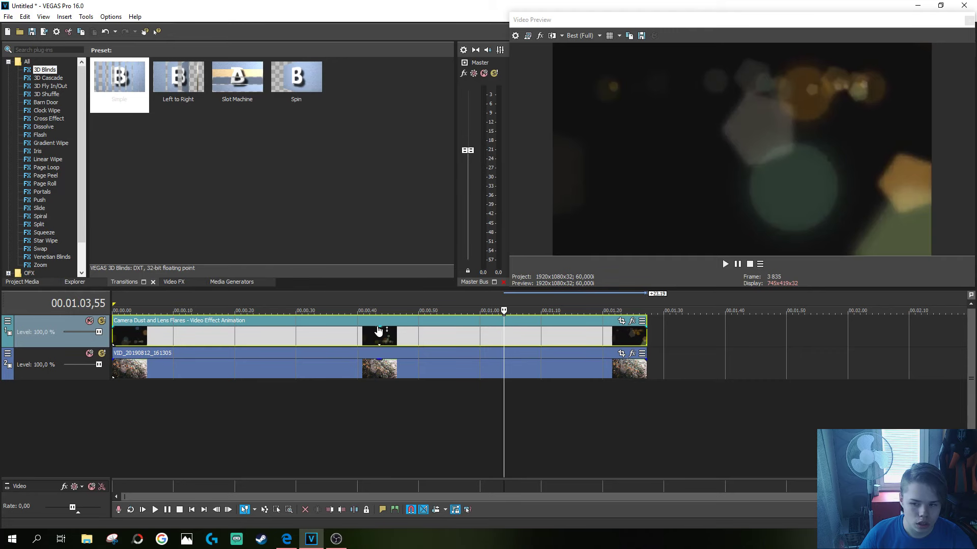
left_click_drag(379, 330, 377, 344)
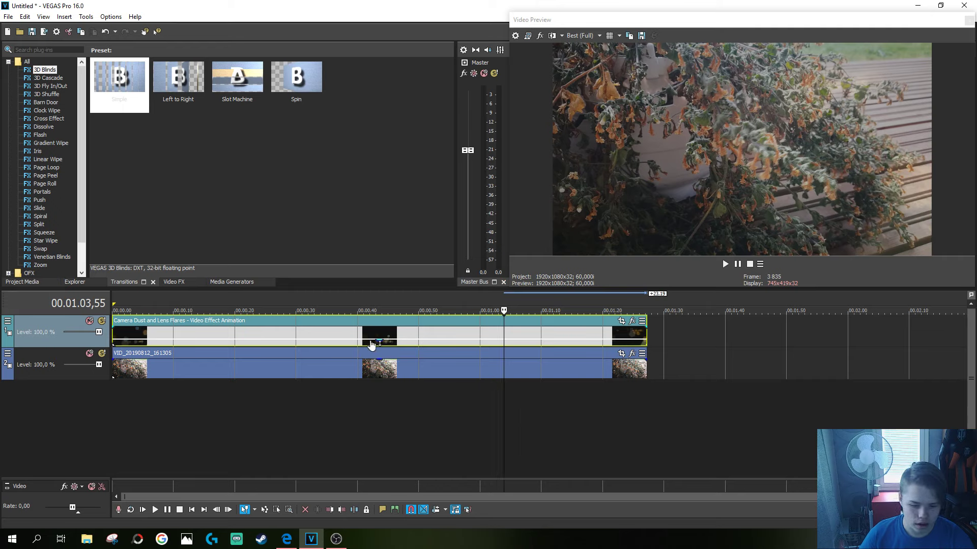
left_click_drag(372, 344, 370, 347)
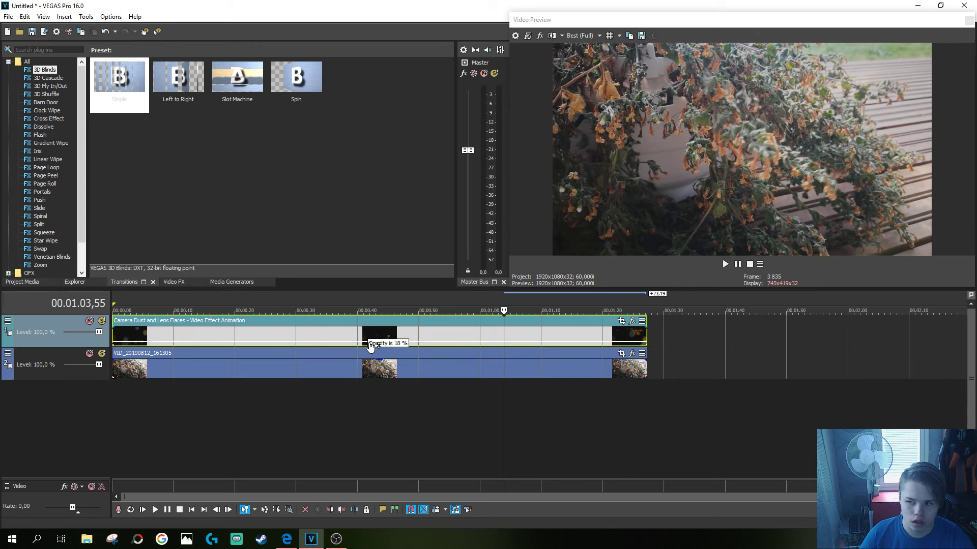
left_click(117, 304)
key("space")
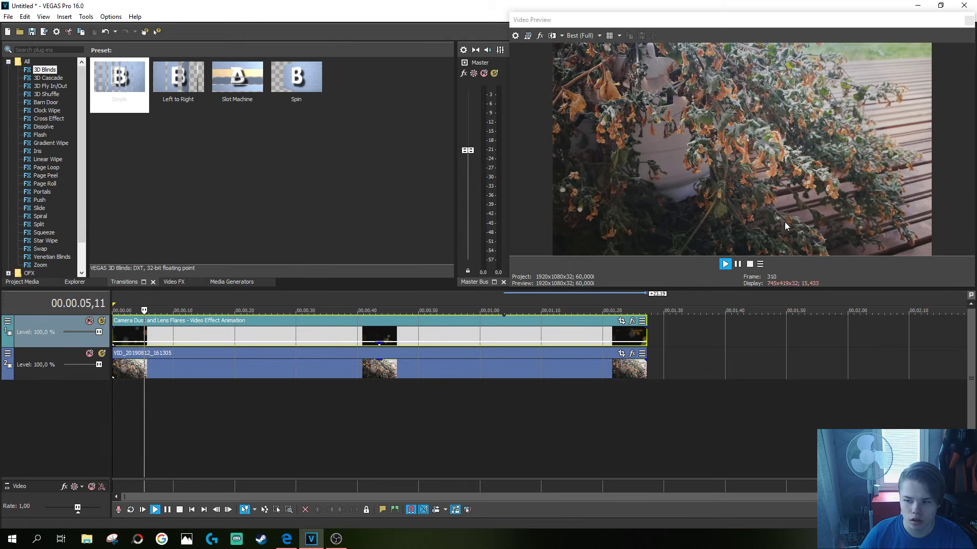
Raise the lens flare clip's opacity to slightly below 50 % while the composite plays, and stop playback.
left_click_drag(381, 326, 380, 337)
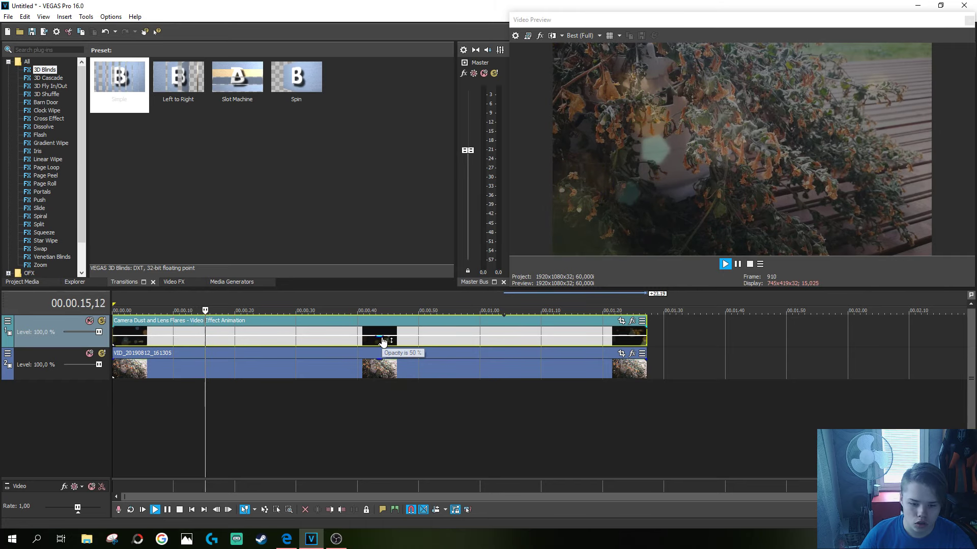
left_click_drag(383, 341, 384, 346)
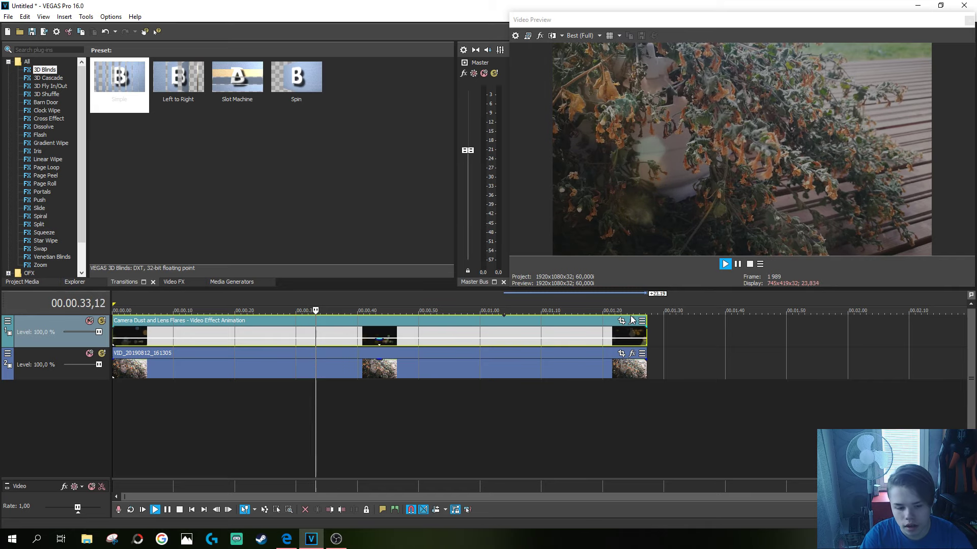
key("Return")
Set the time selection across the full length of both clips, from their shared end back to the timeline start.
left_click(558, 295)
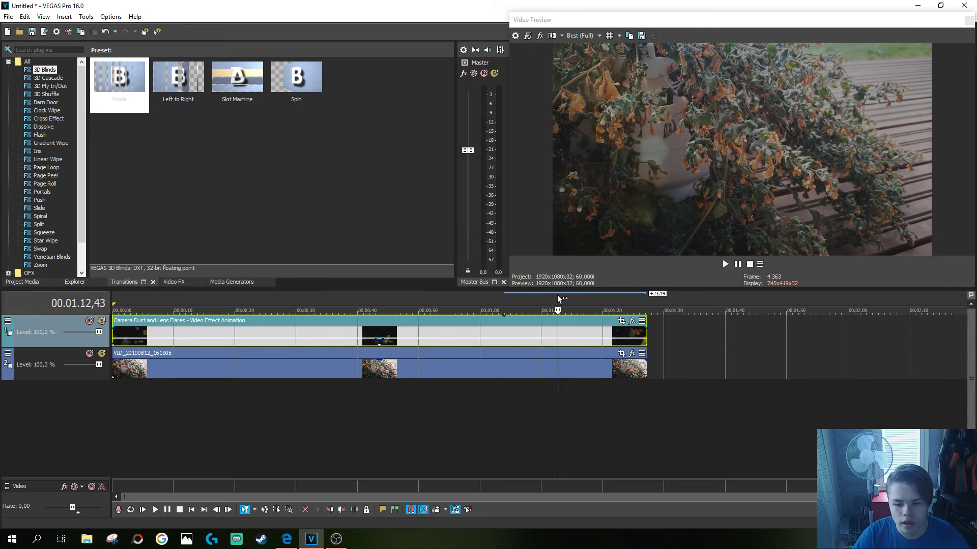
left_click(645, 304)
left_click_drag(643, 305, 112, 320)
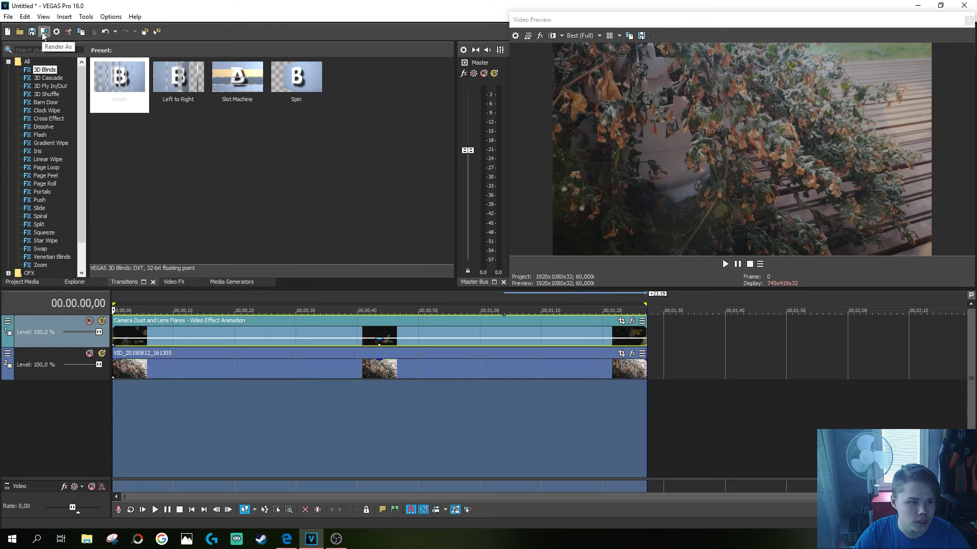
Open the project's Save As dialog to view the save location and file name, and close it without saving.
left_click(8, 16)
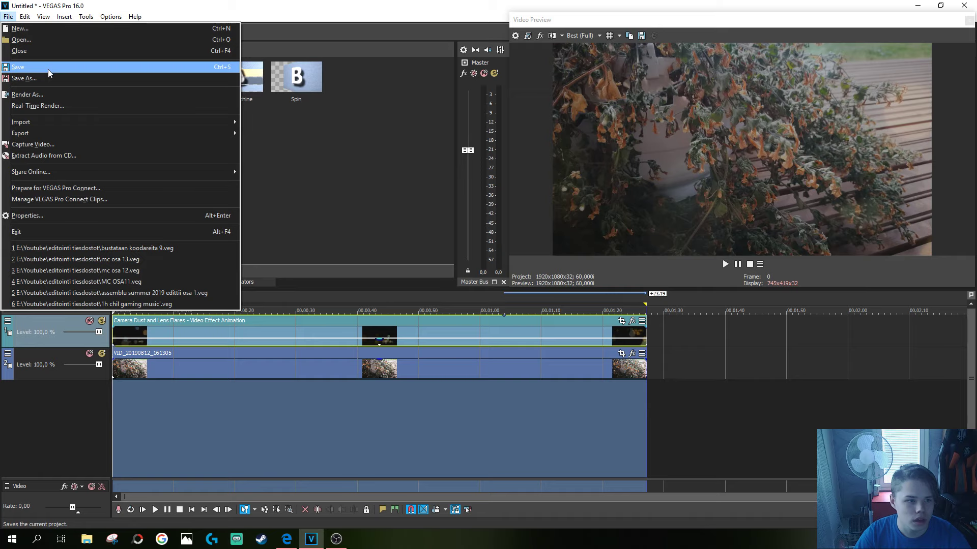
left_click(24, 79)
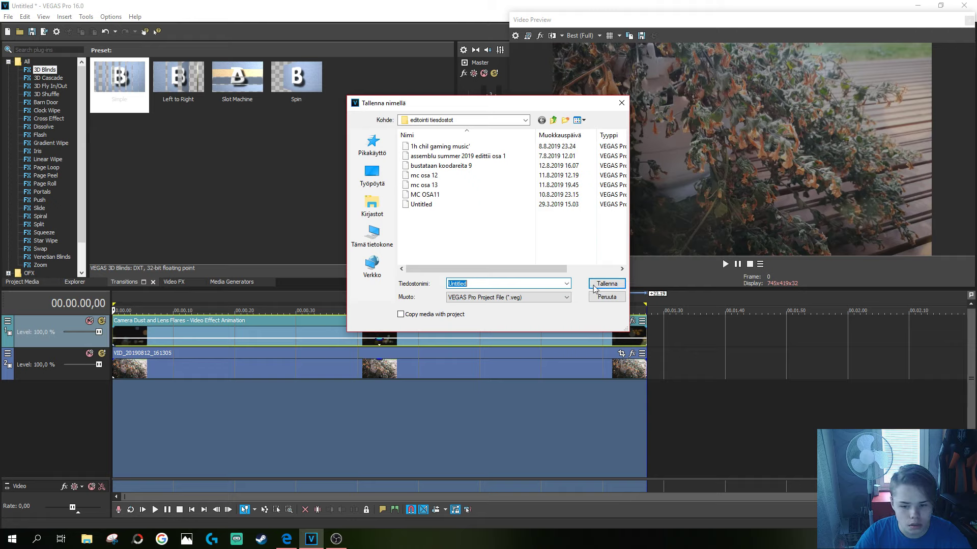
left_click(626, 108)
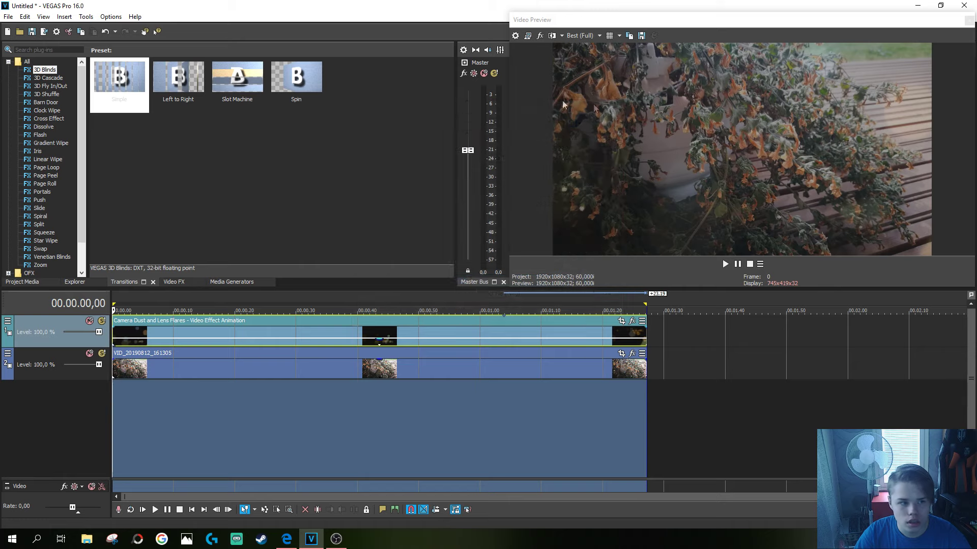
Examine the Render As formats and templates and the project's video properties, closing each dialog after viewing.
left_click(43, 31)
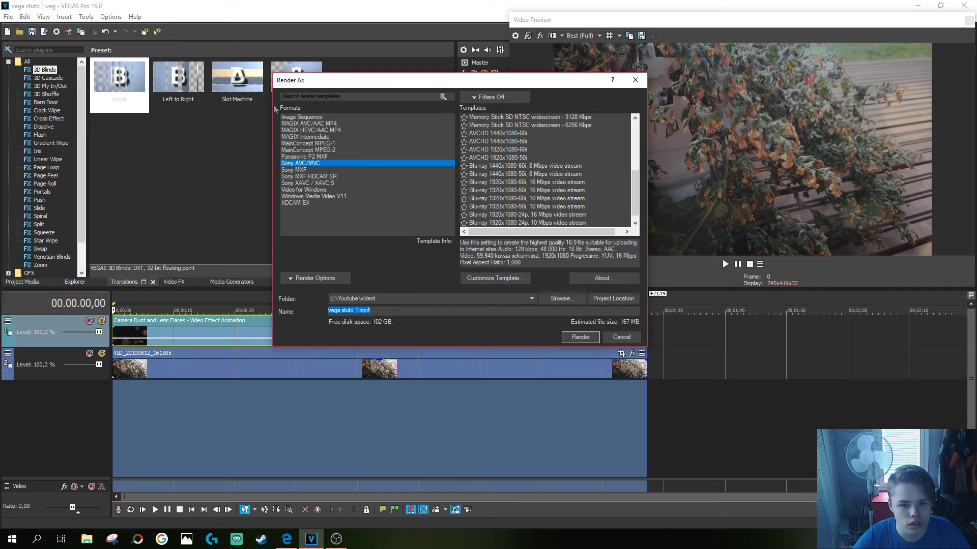
left_click(632, 80)
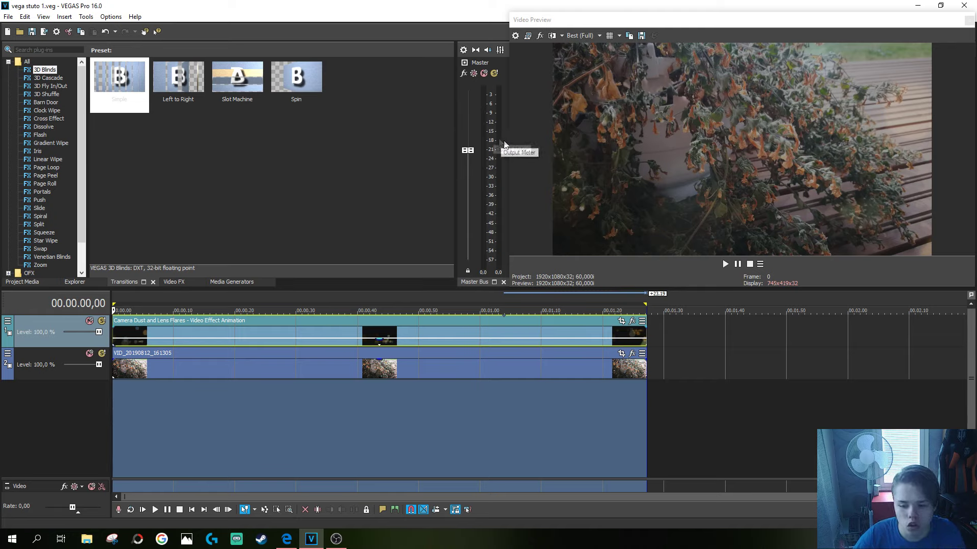
left_click(519, 38)
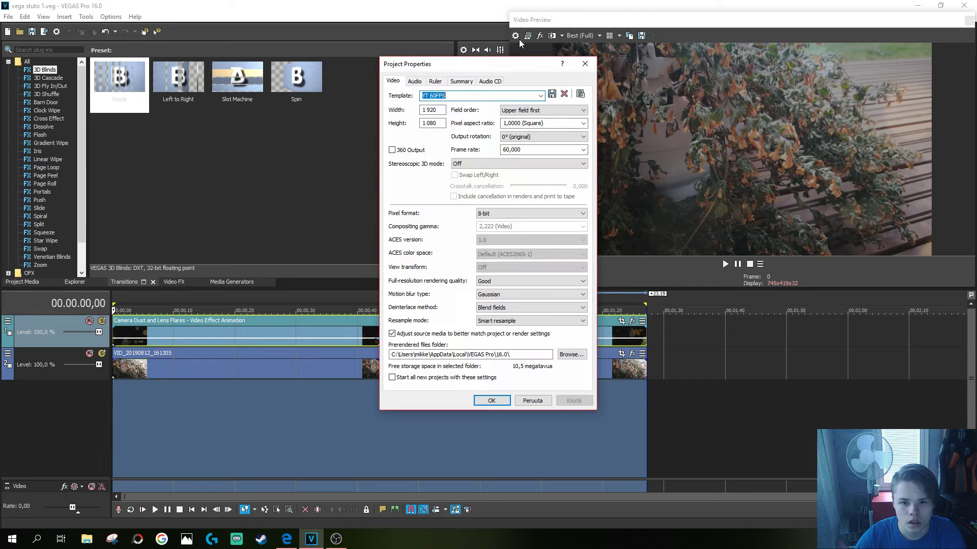
left_click(585, 64)
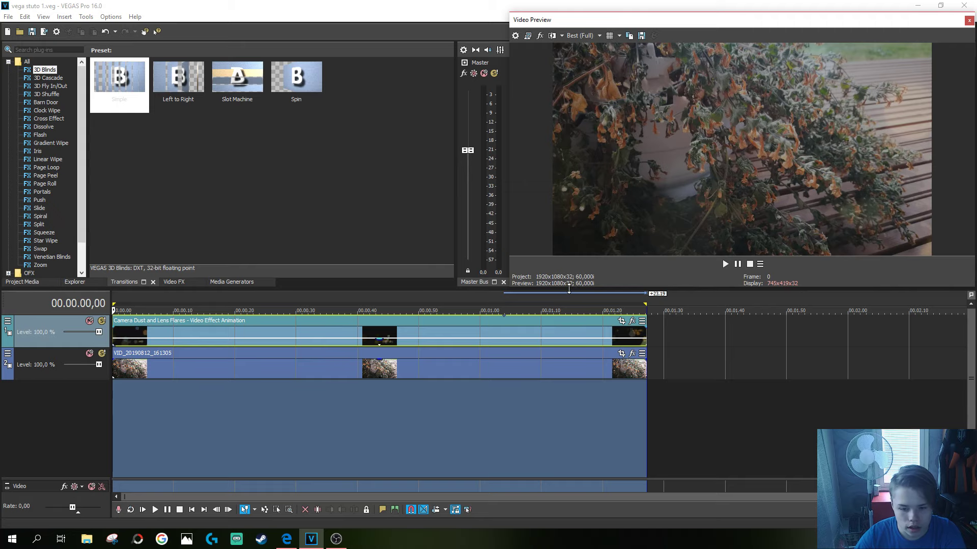
left_click_drag(570, 288, 570, 288)
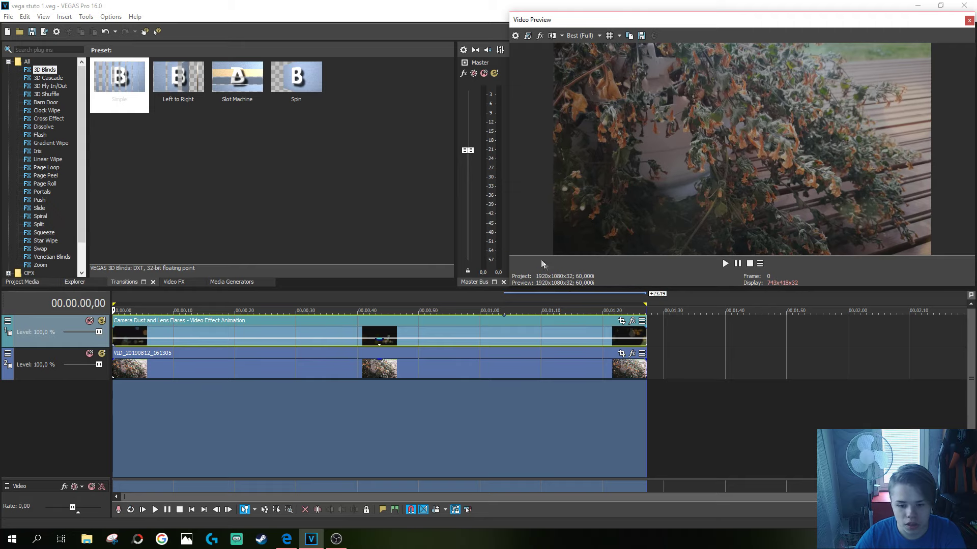